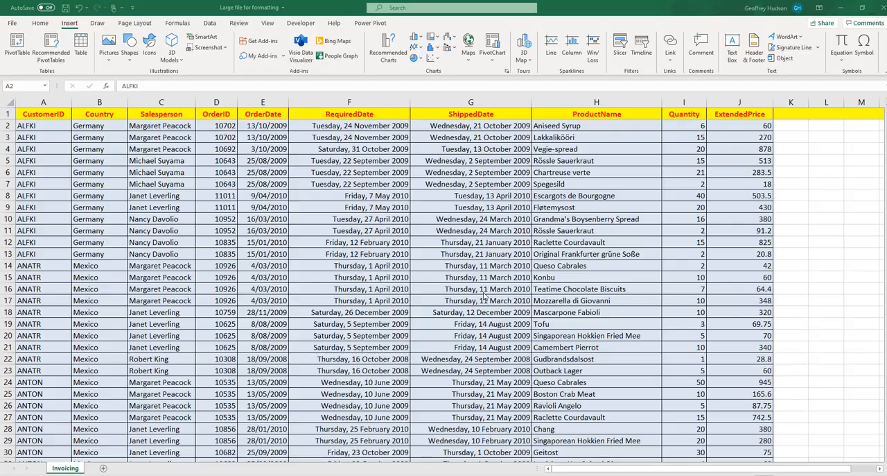
# Convert the invoicing data in A1:J2156 into a table with headers
pyautogui.click(69, 25)
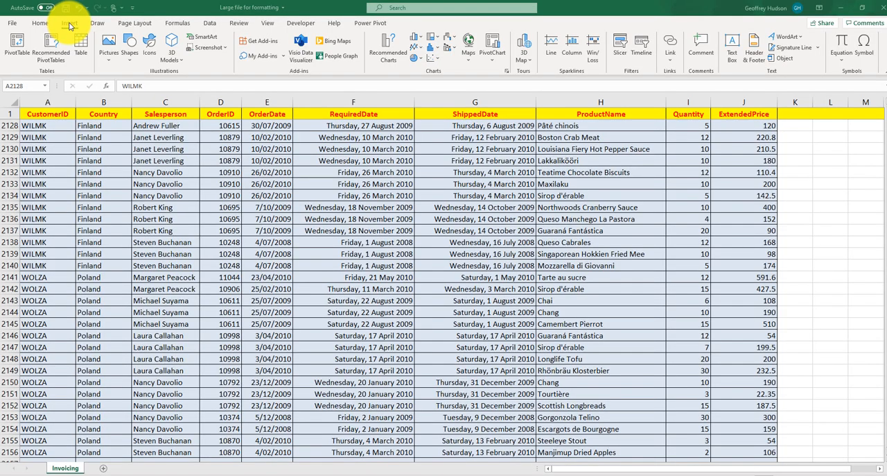
pyautogui.click(82, 42)
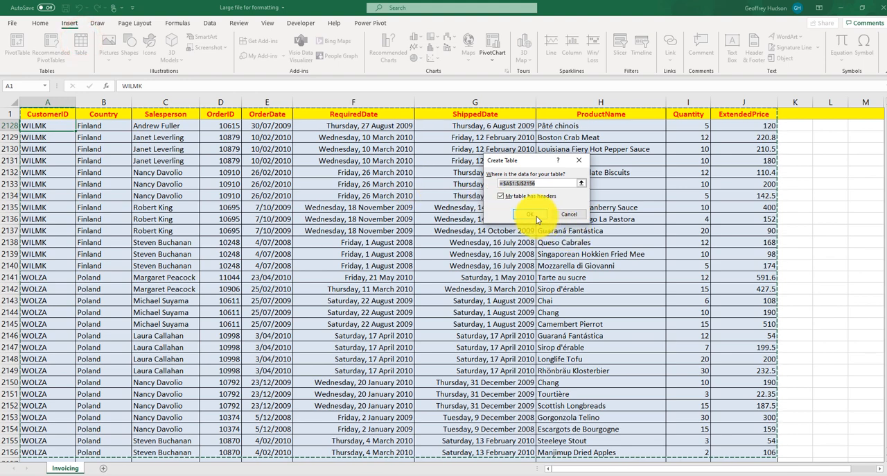
pyautogui.click(530, 214)
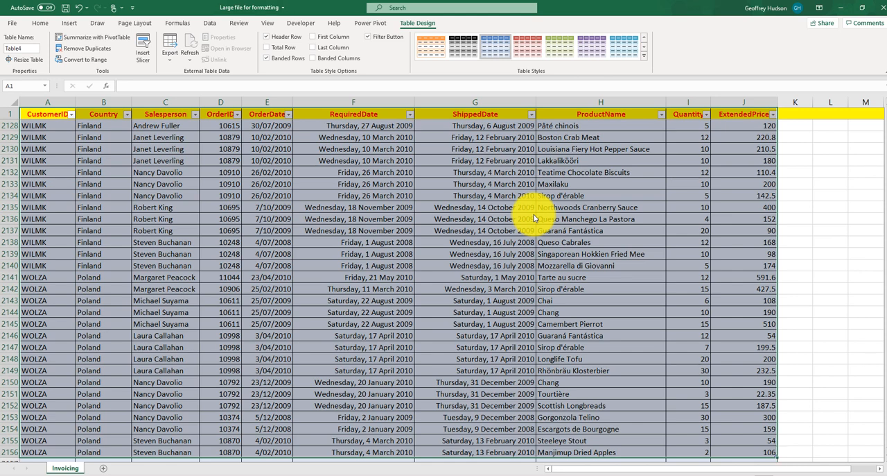
# Open the ribbon customization options and add a new custom group to the Data ribbon tab
pyautogui.click(209, 25)
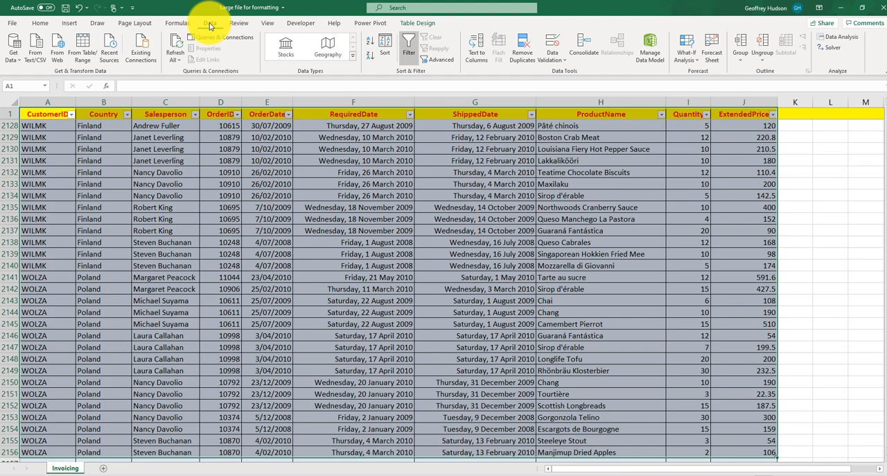
pyautogui.rightClick(373, 66)
pyautogui.click(404, 87)
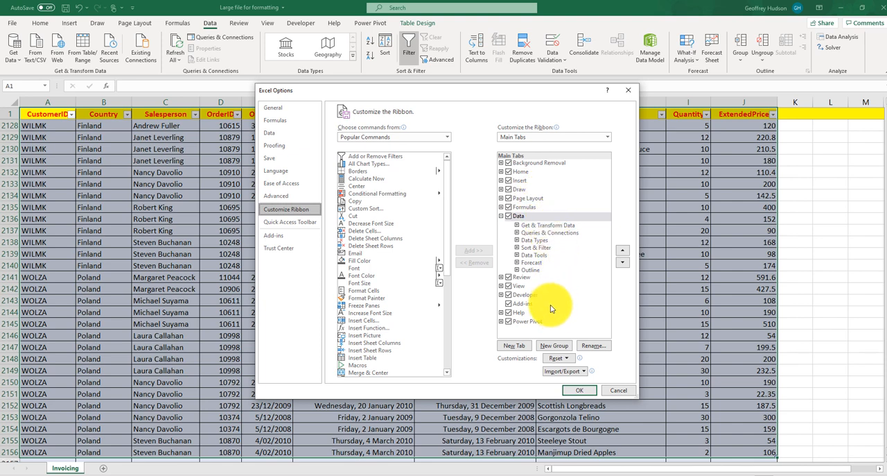
pyautogui.click(554, 345)
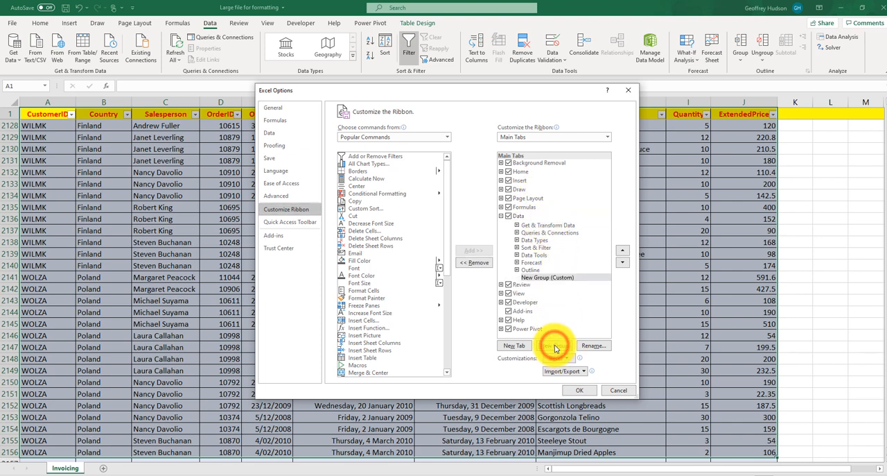
# Rename the new custom group in the Data ribbon tab as Data Input
pyautogui.click(558, 278)
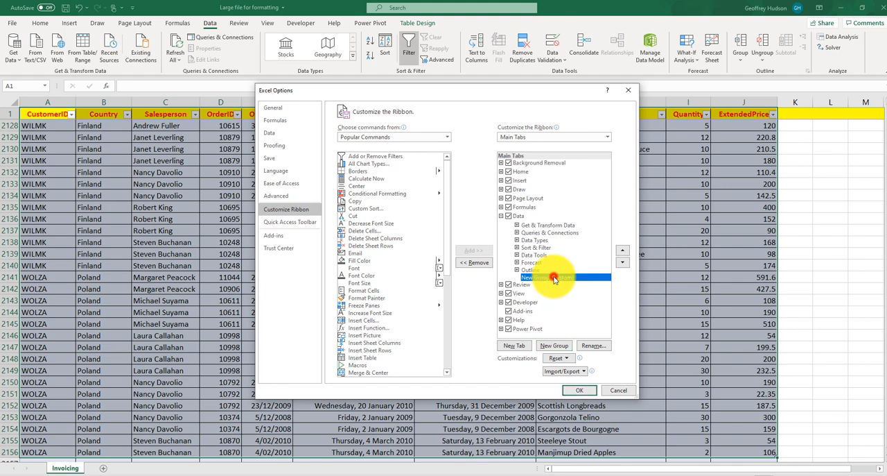
pyautogui.click(593, 346)
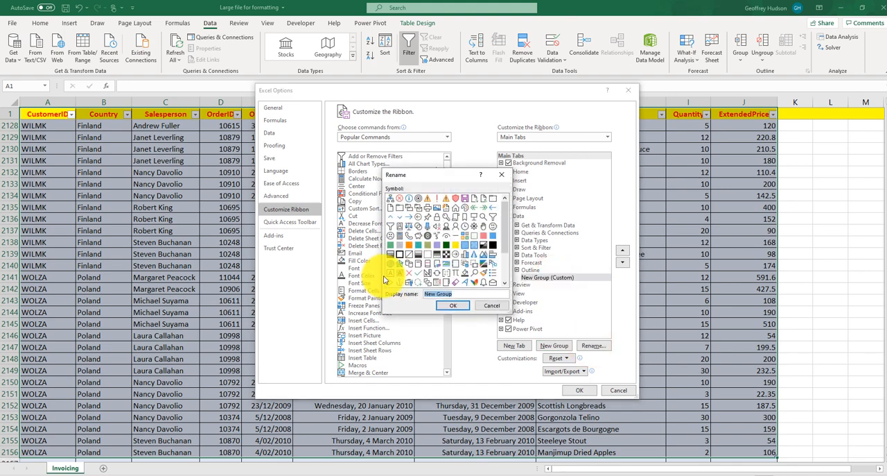
pyautogui.write('Data Input')
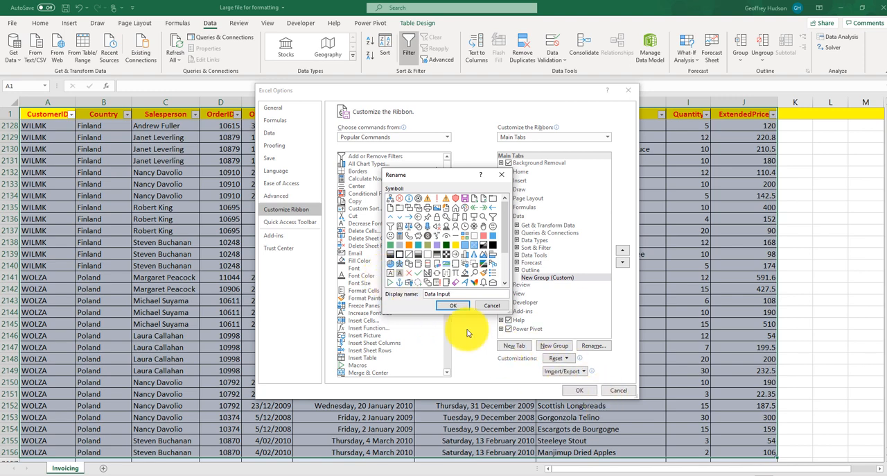
pyautogui.click(452, 305)
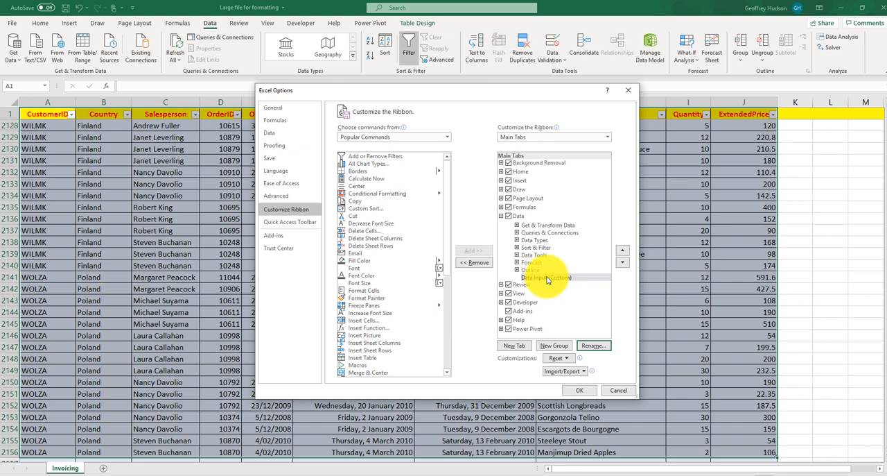
# Move the Data Input group to the first position within the Data ribbon tab, ahead of Get & Transform Data
pyautogui.click(621, 251)
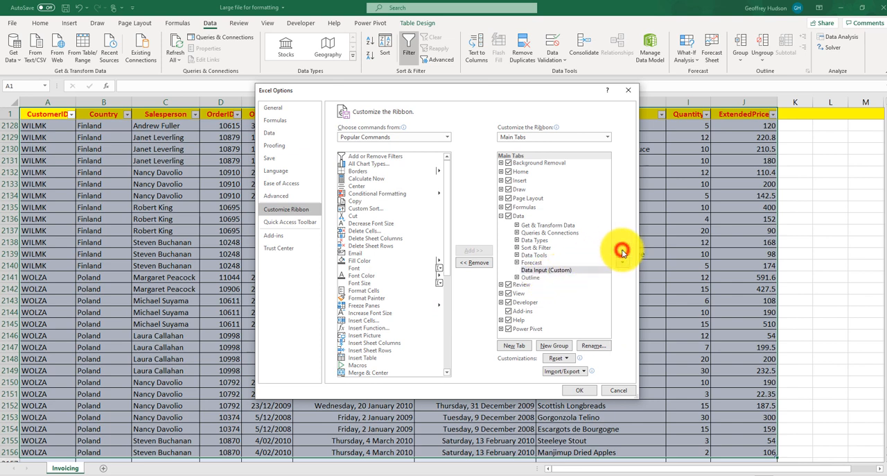
pyautogui.click(622, 251)
pyautogui.click(622, 251)
pyautogui.click(622, 251)
pyautogui.click(622, 251)
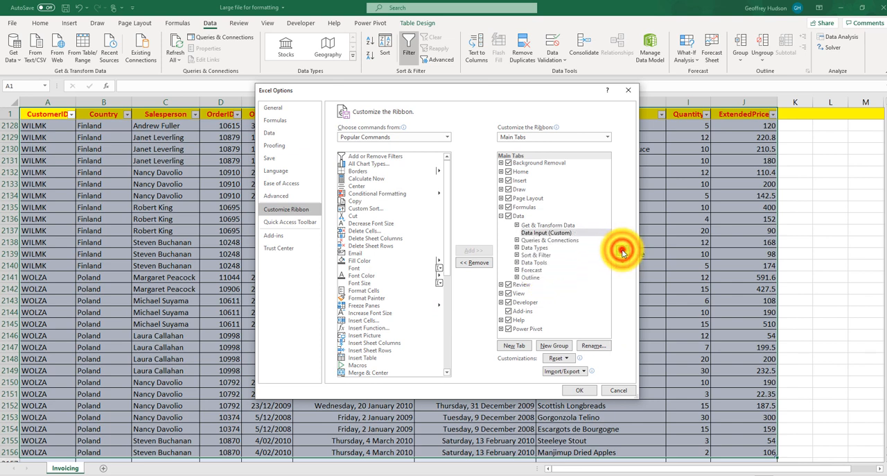
pyautogui.click(621, 251)
pyautogui.click(622, 250)
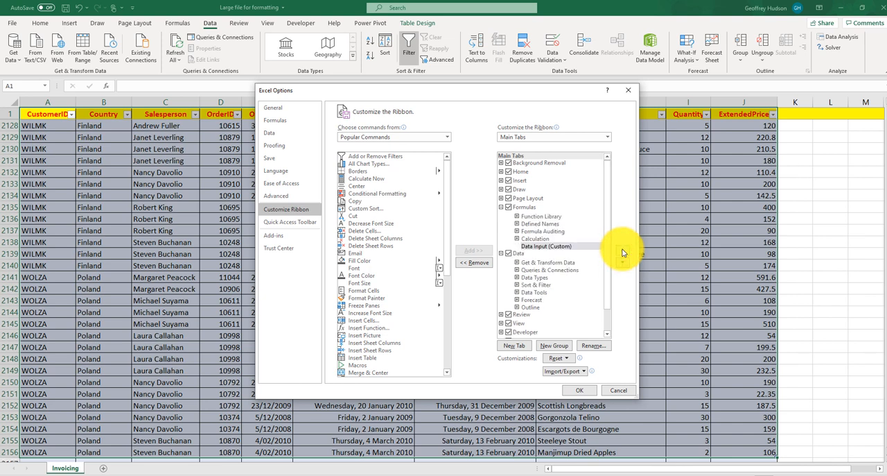
pyautogui.click(622, 262)
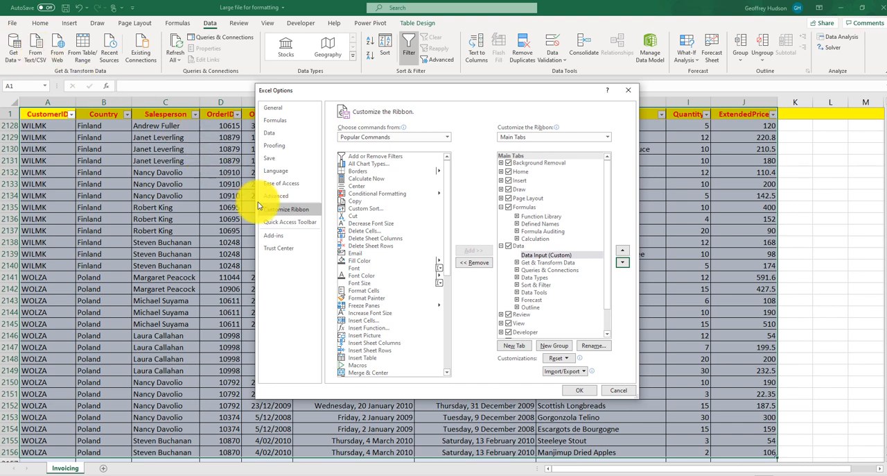
# Add the Form command from Commands Not in the Ribbon to the Data Input group and apply the ribbon customization
pyautogui.click(447, 137)
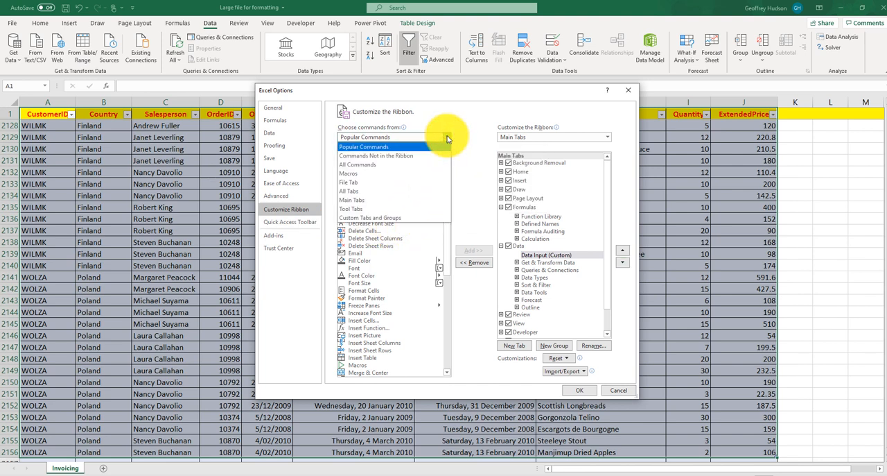
pyautogui.click(394, 157)
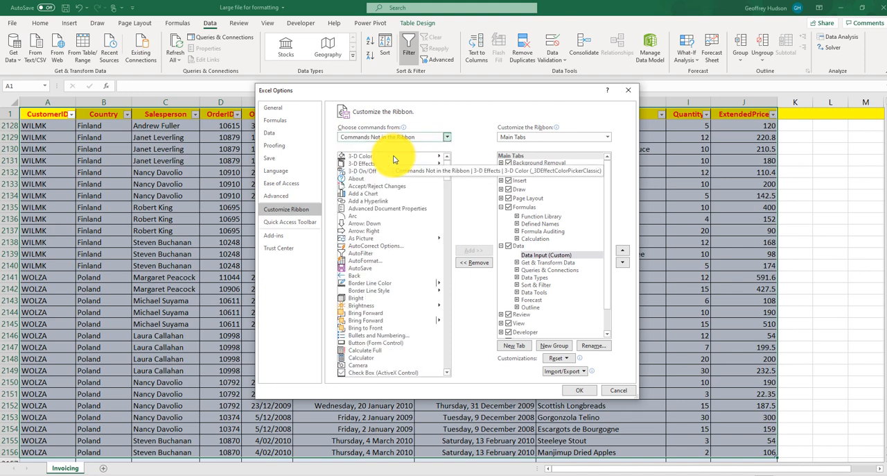
pyautogui.scroll(-20, 388, 180)
pyautogui.click(356, 195)
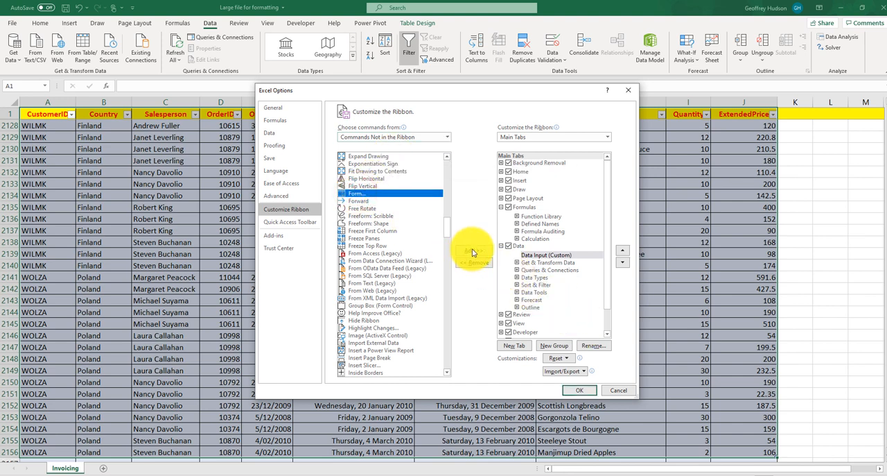
pyautogui.click(473, 252)
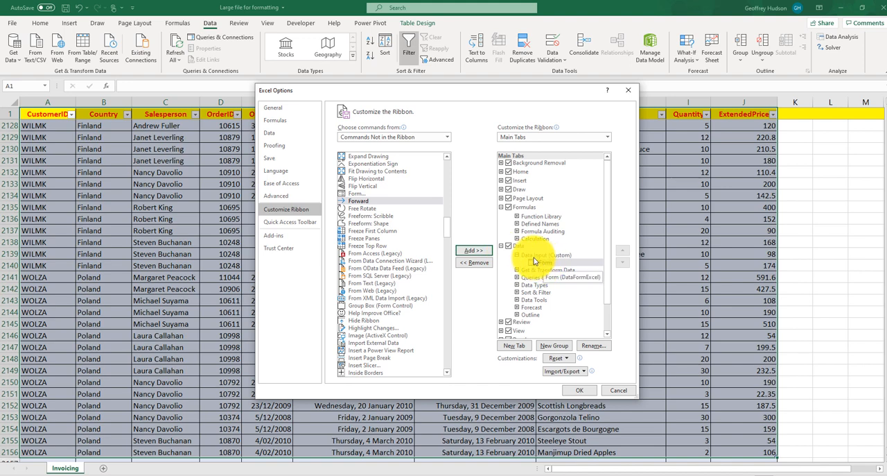
pyautogui.click(576, 391)
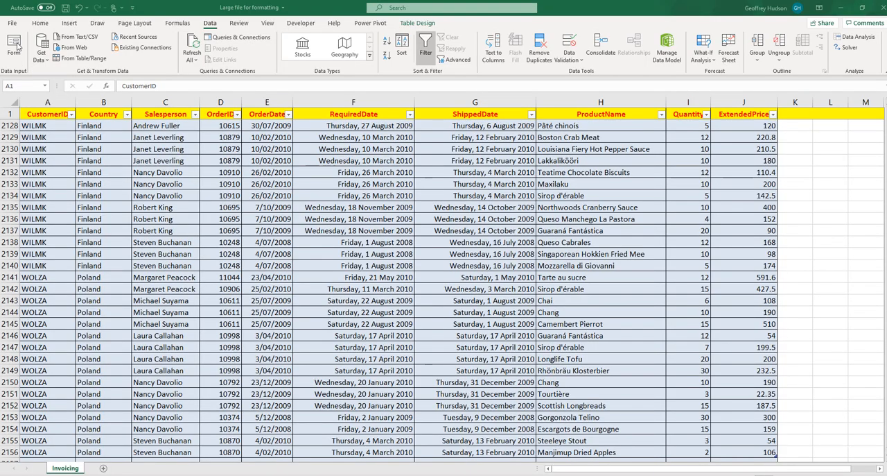
# Add a record via the data form: customer, Mexico, salesperson, order number, ordered 12/12/2010, required 23/12/2010, shipped 18/12/2010, Meat Pies, quantity 1000, extended price 2300
pyautogui.click(18, 44)
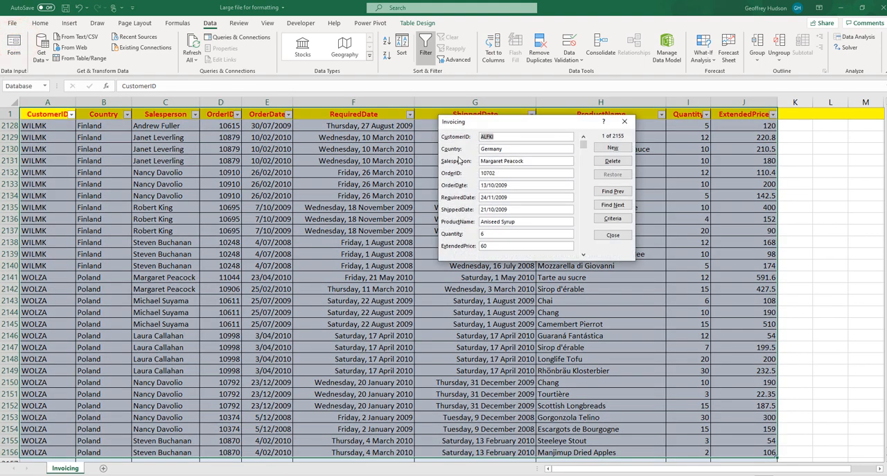
pyautogui.click(610, 148)
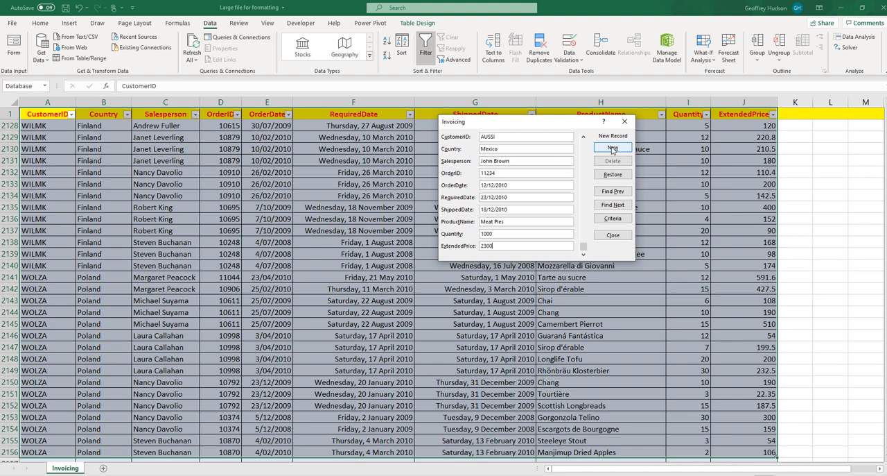
pyautogui.click(613, 235)
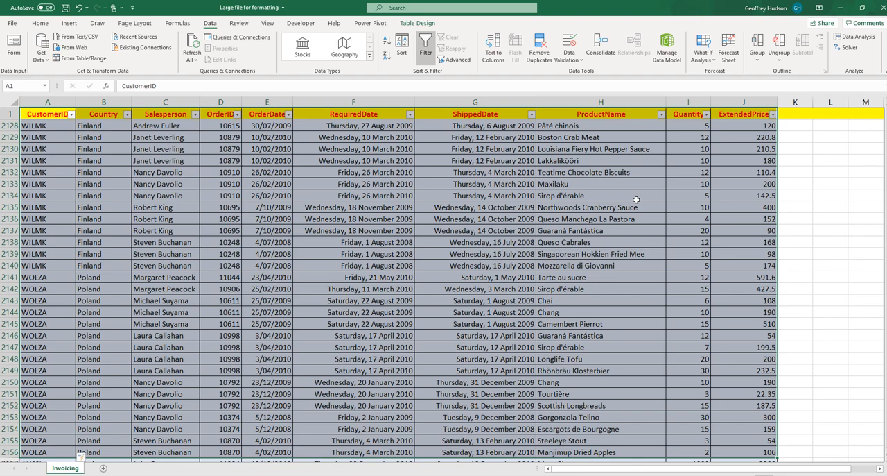
pyautogui.hotkey('ctrl', 'End')
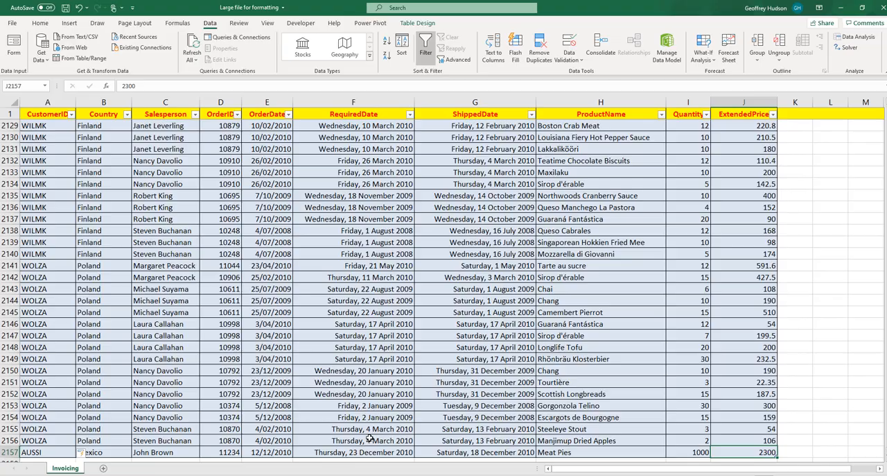
pyautogui.hotkey('ctrl', 'Home')
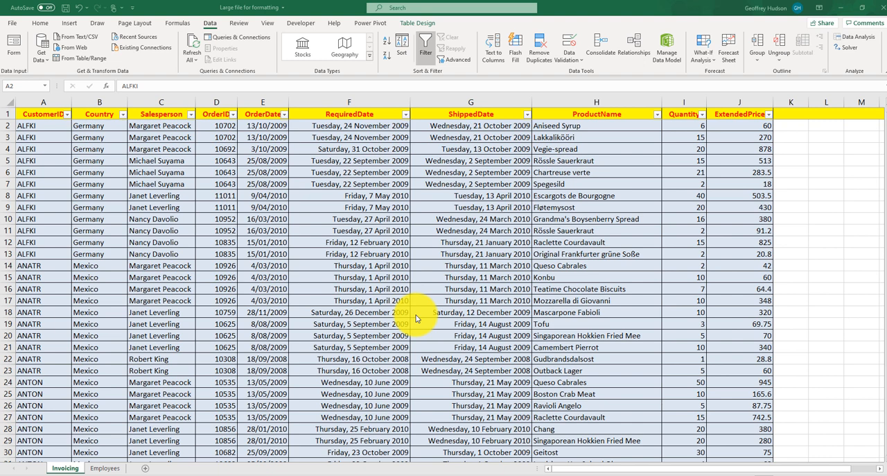
# Open the data form for the table on the Employees sheet and enter an employee's last name as the search criterion
pyautogui.click(108, 468)
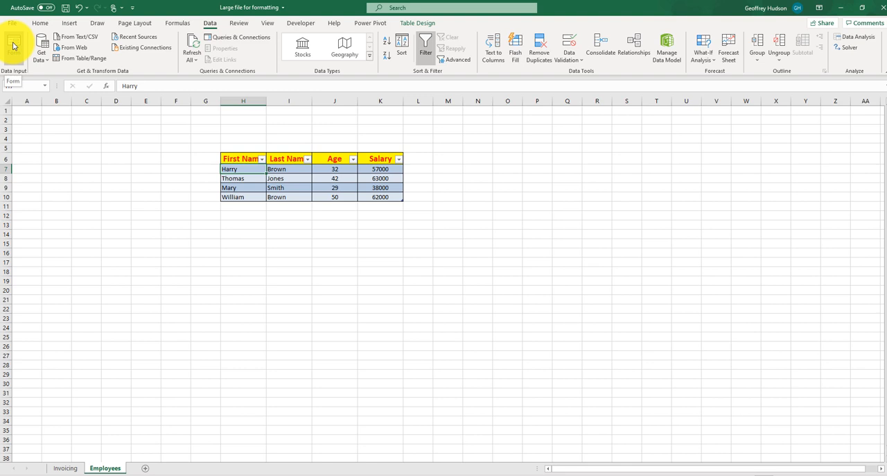
pyautogui.click(14, 45)
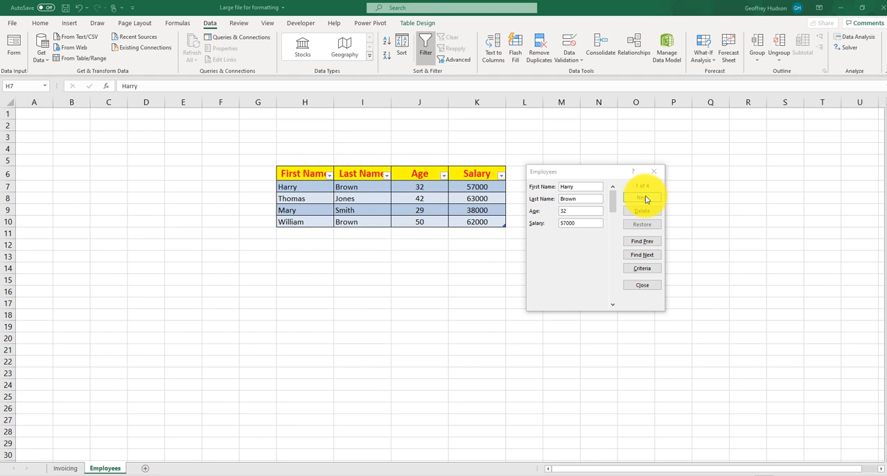
pyautogui.click(644, 270)
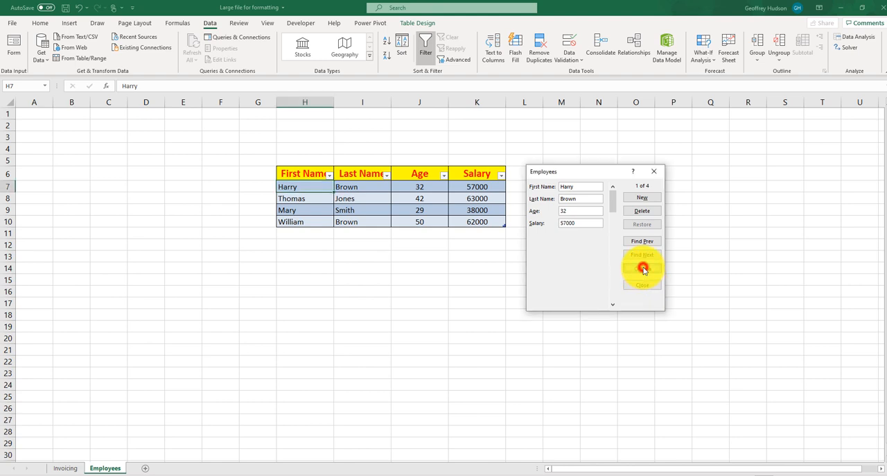
pyautogui.click(571, 198)
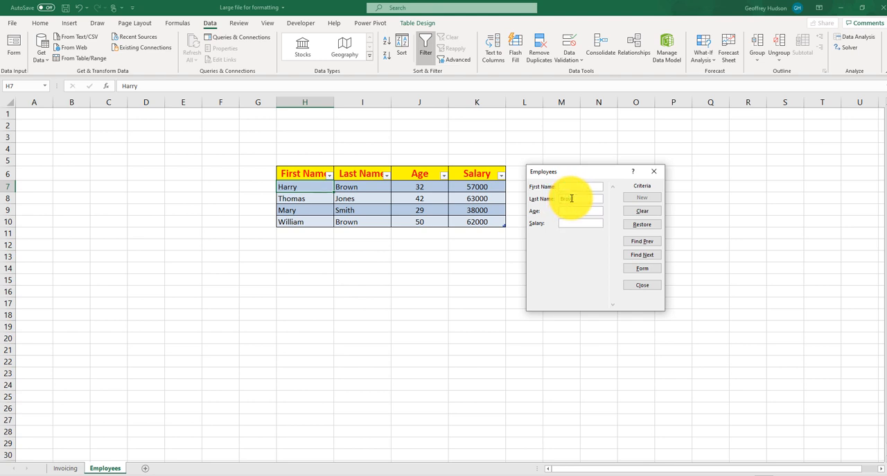
pyautogui.write('Brown')
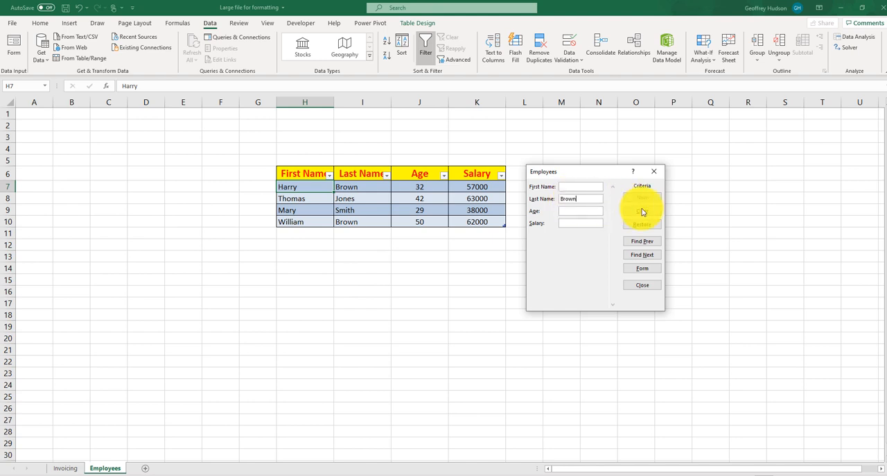
# Browse backward and forward through the employee records matching the last-name criterion, and close the data form
pyautogui.click(642, 241)
pyautogui.click(642, 241)
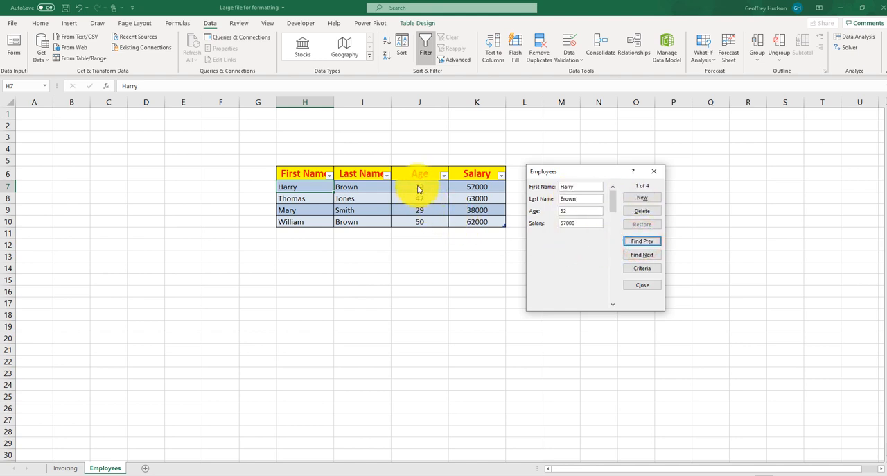
pyautogui.click(639, 255)
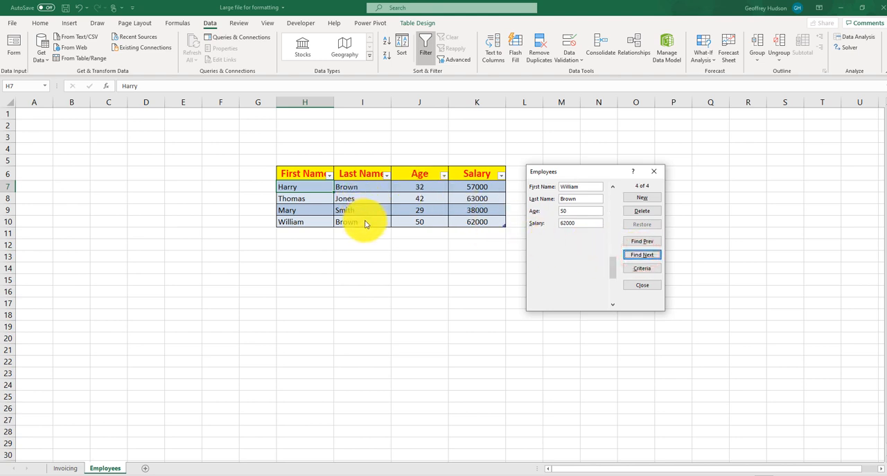
pyautogui.click(648, 256)
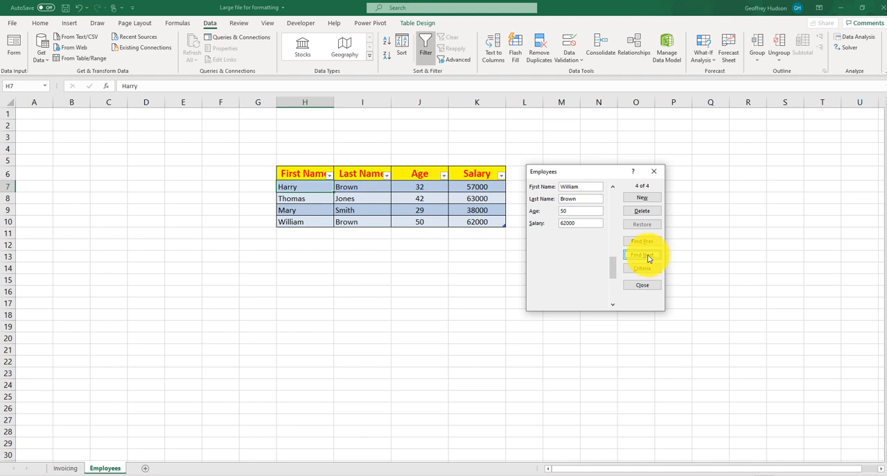
pyautogui.click(650, 257)
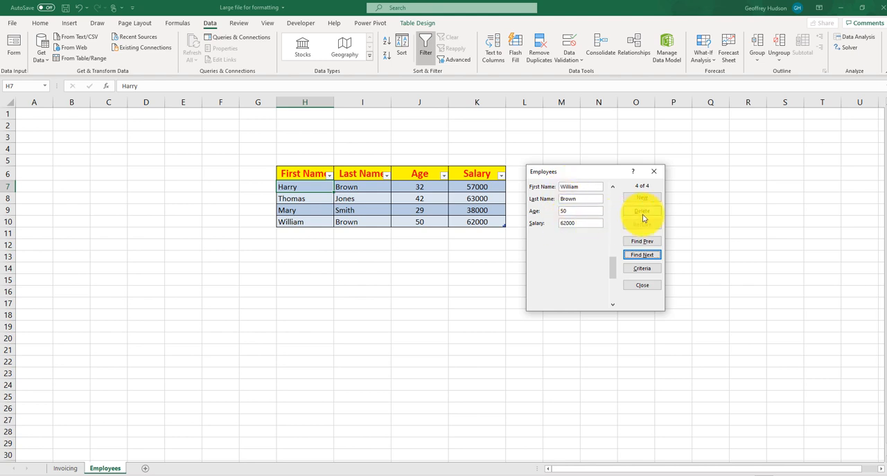
pyautogui.click(639, 286)
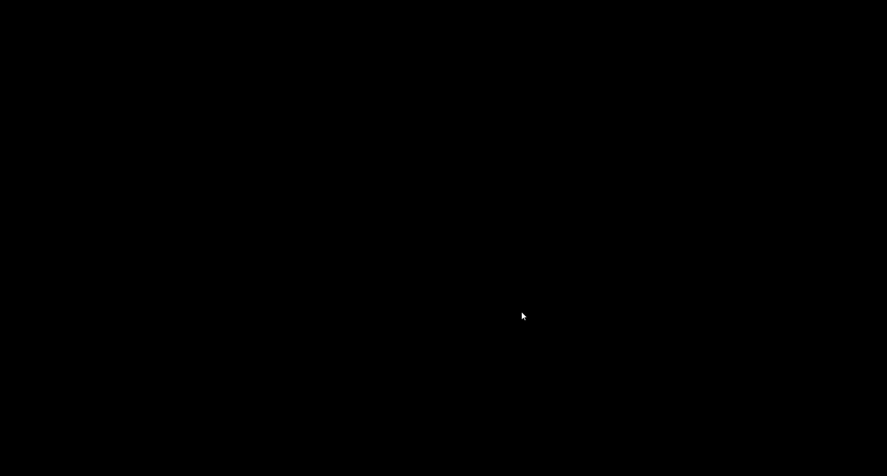